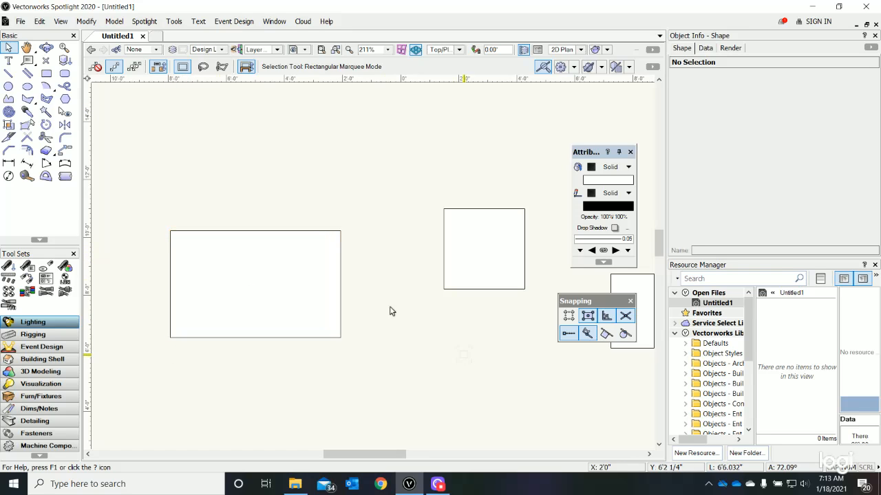
- Select the large rectangle on the drawing and set its width to 6'
{"action": "left_click", "coordinate": [278, 233]}
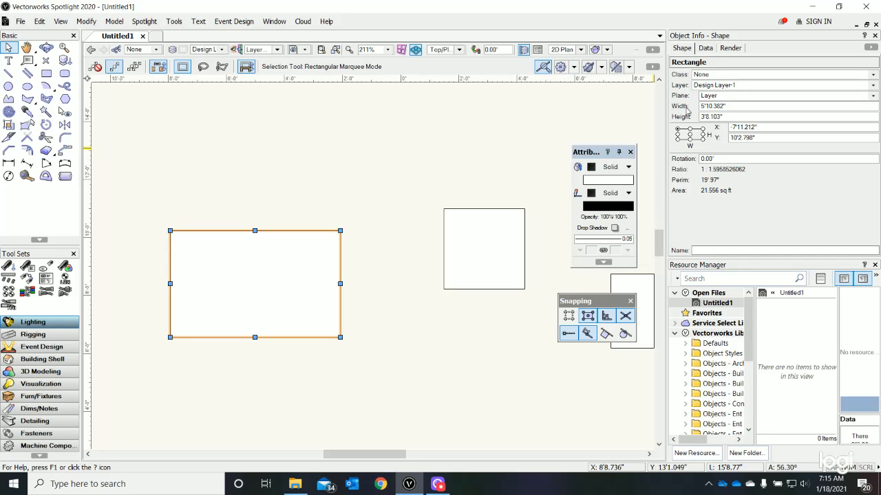
{"action": "left_click", "coordinate": [392, 254]}
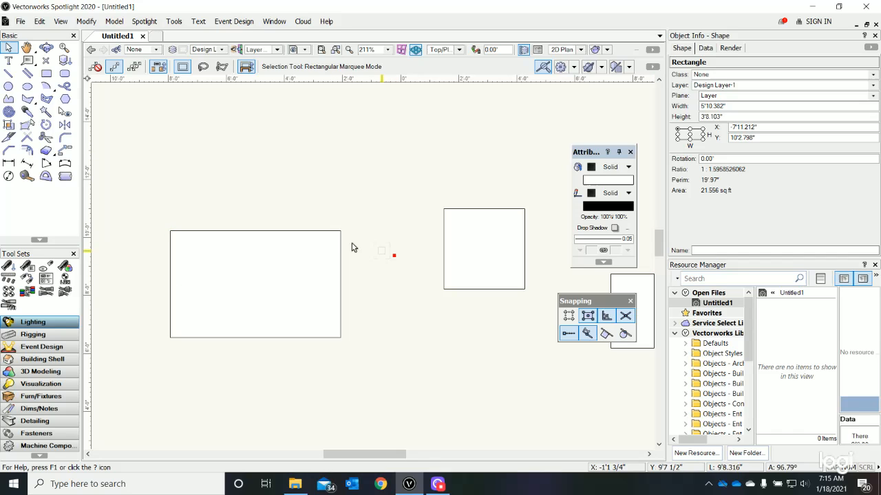
{"action": "left_click", "coordinate": [339, 237]}
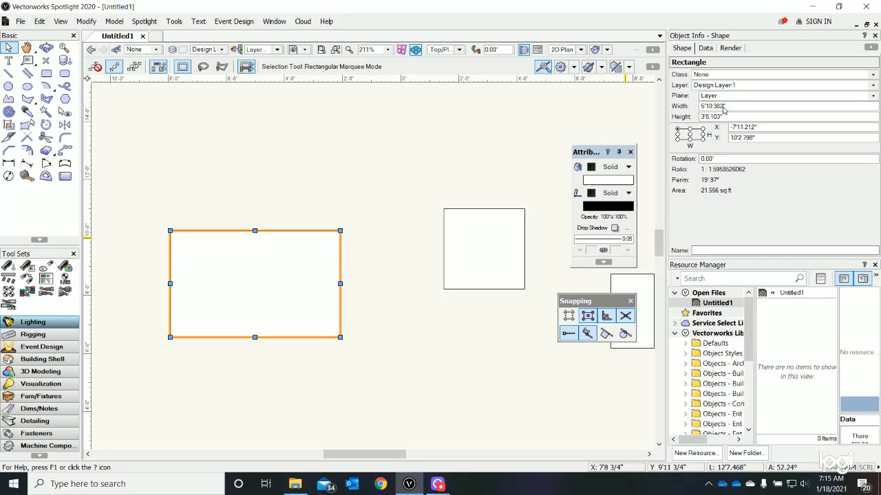
{"action": "left_click", "coordinate": [730, 108]}
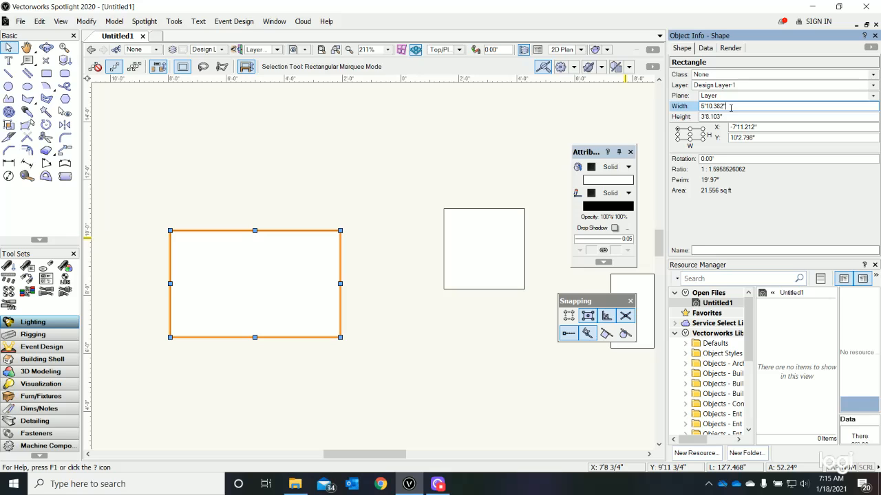
{"action": "left_click_drag", "start_coordinate": [731, 108], "coordinate": [701, 107]}
{"action": "type", "text": "6'"}
{"action": "key", "text": "Return"}
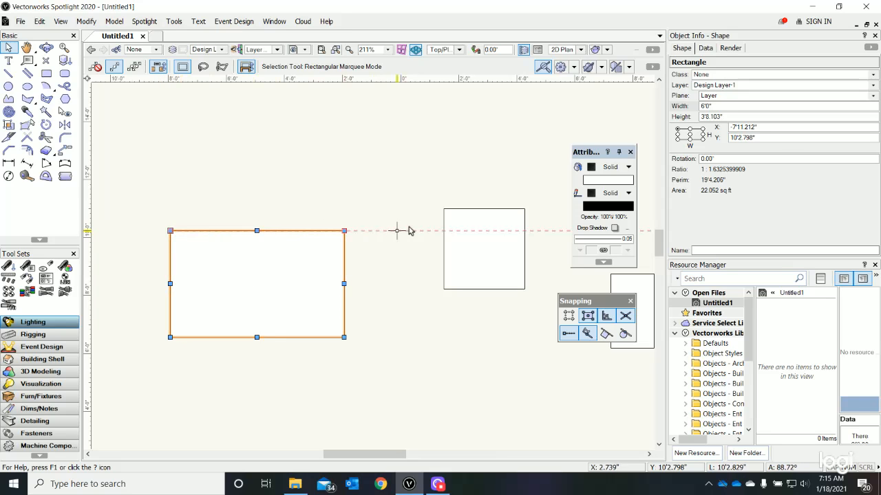
- Try a width of 12' on the selected rectangle, and undo the width change
{"action": "left_click", "coordinate": [484, 247], "text": "shift"}
{"action": "left_click", "coordinate": [722, 106]}
{"action": "left_click_drag", "start_coordinate": [713, 106], "coordinate": [700, 106]}
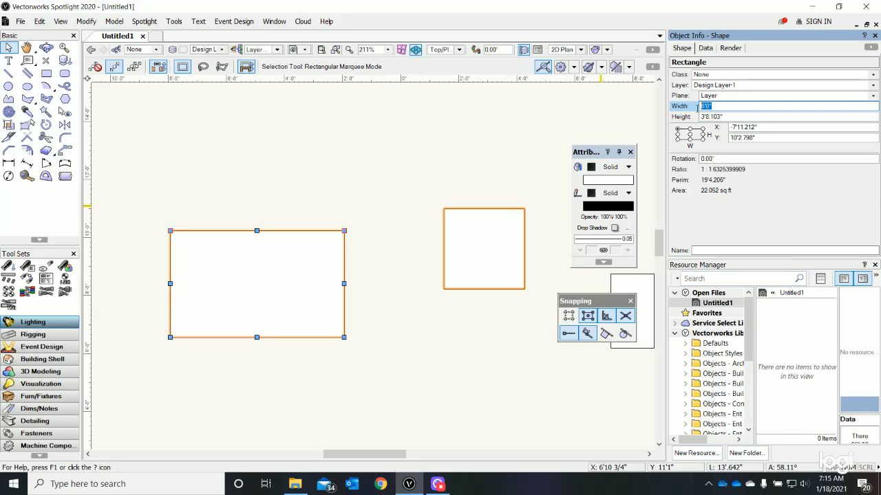
{"action": "type", "text": "12'"}
{"action": "key", "text": "Return"}
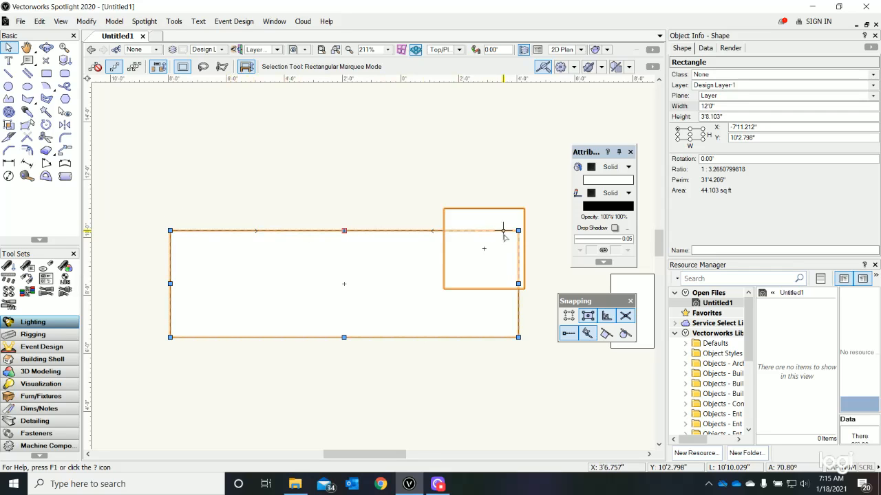
{"action": "key", "text": "ctrl+z"}
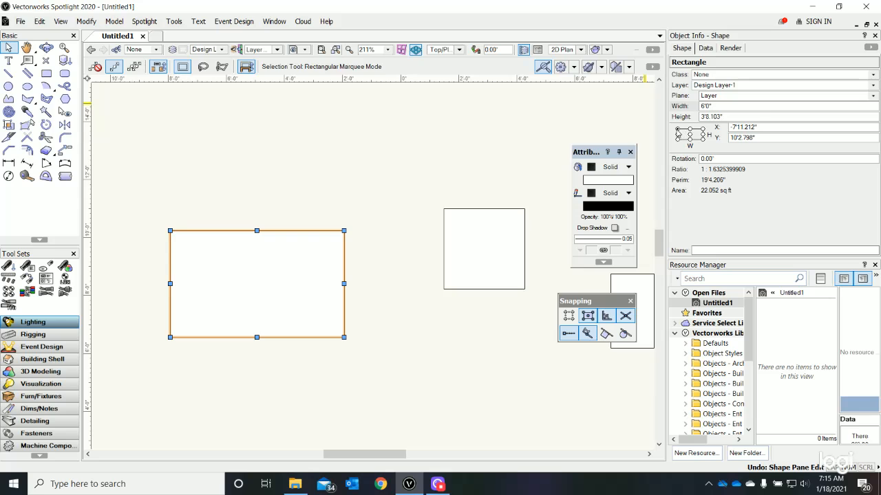
- Set the selected rectangle's height to 4'
{"action": "left_click", "coordinate": [741, 114]}
{"action": "left_click_drag", "start_coordinate": [725, 116], "coordinate": [694, 121]}
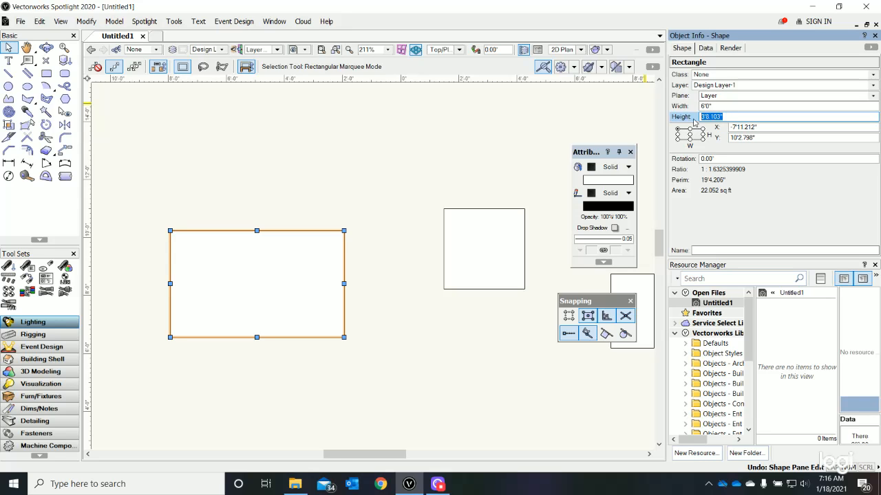
{"action": "type", "text": "4'"}
{"action": "key", "text": "Return"}
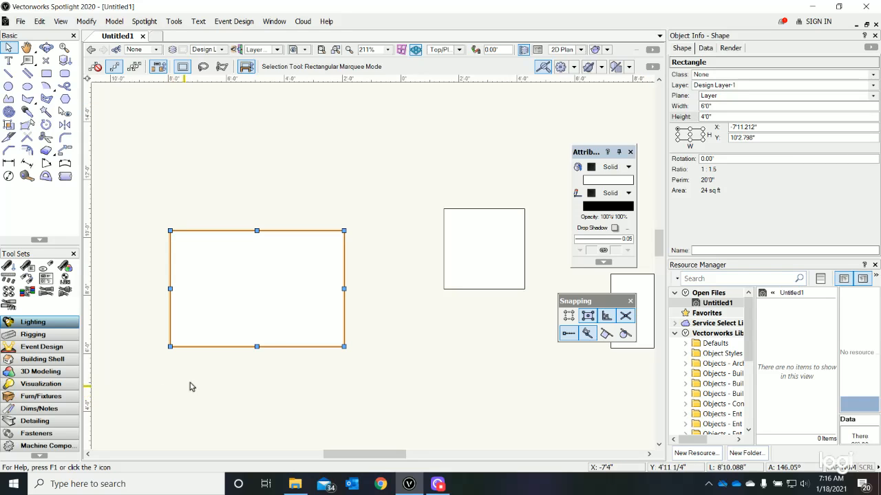
- Try a height of 10' with the rectangle's bottom-left corner as the reference point, and undo the height change
{"action": "left_click", "coordinate": [677, 141]}
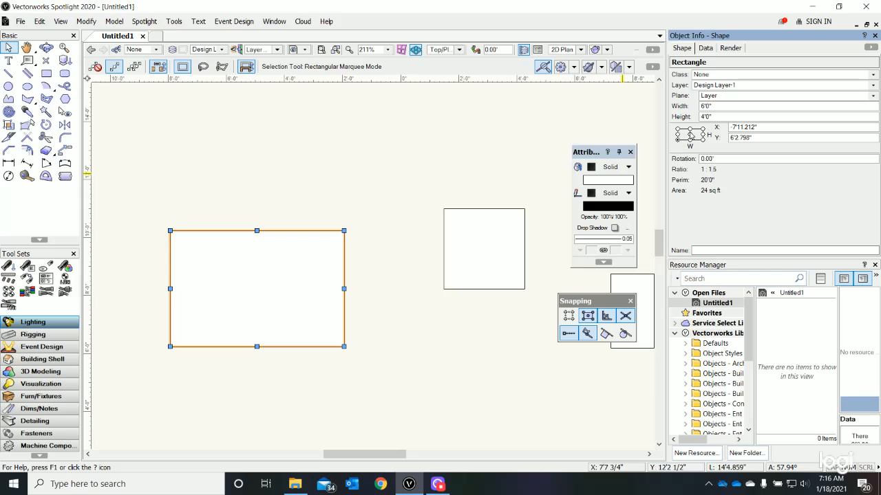
{"action": "left_click", "coordinate": [723, 116]}
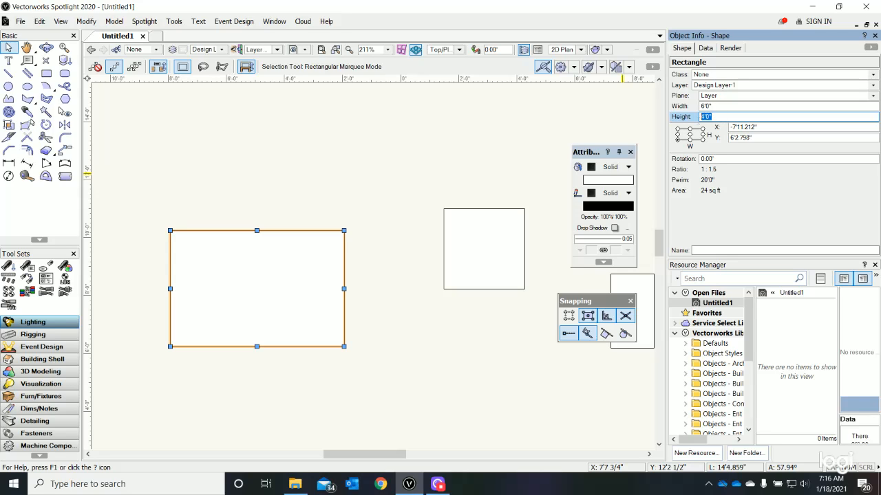
{"action": "type", "text": "10'"}
{"action": "key", "text": "Return"}
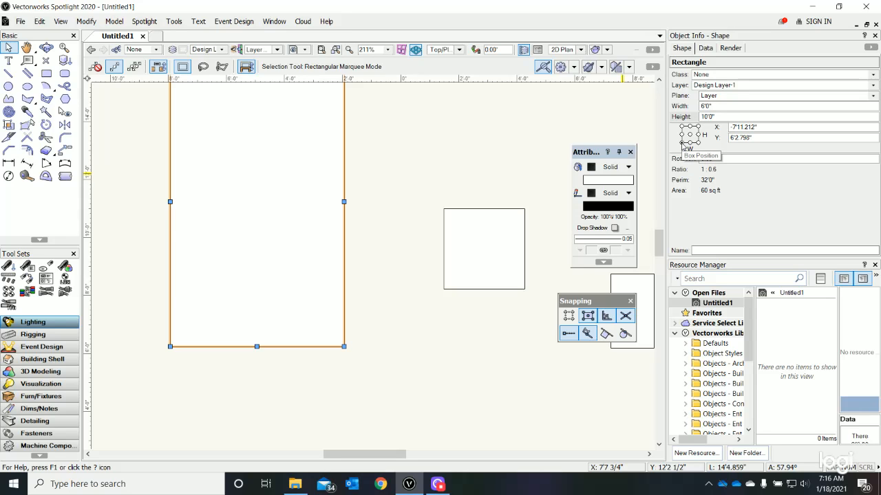
{"action": "key", "text": "ctrl+z"}
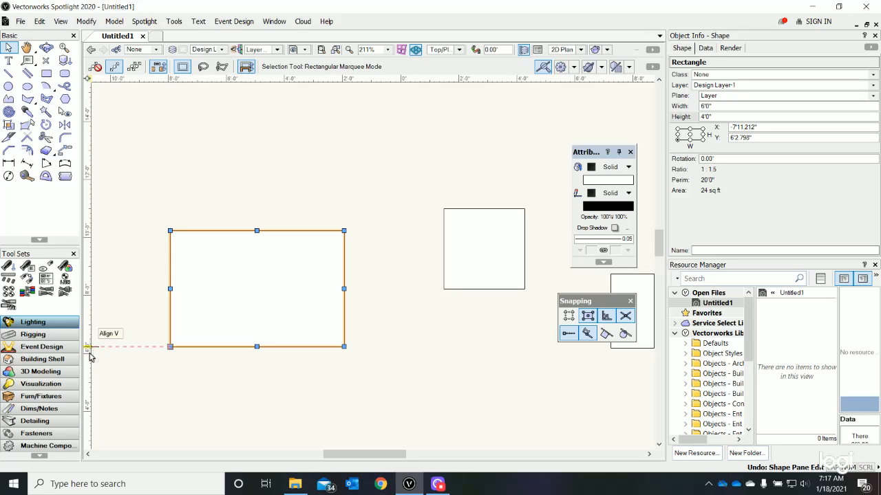
- Position the rectangle's bottom-left corner at X -8' and Y 6'
{"action": "left_click", "coordinate": [760, 127]}
{"action": "left_click_drag", "start_coordinate": [751, 128], "coordinate": [736, 127]}
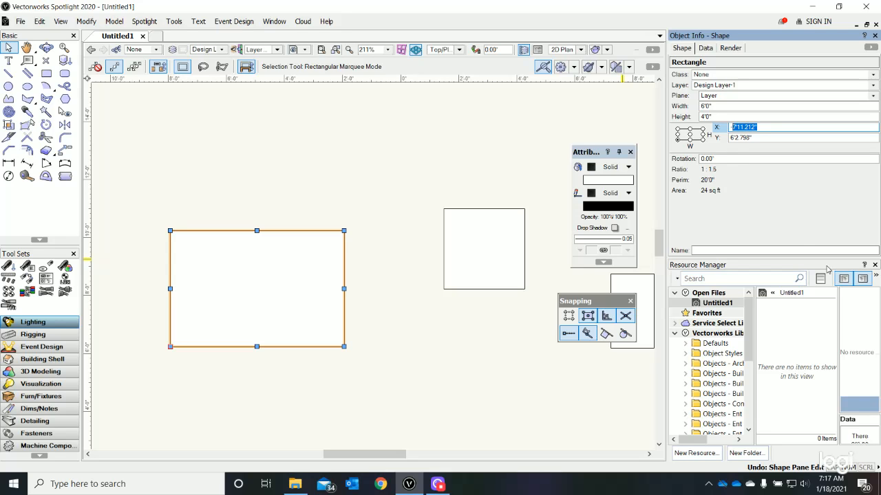
{"action": "type", "text": "-8"}
{"action": "key", "text": "Return"}
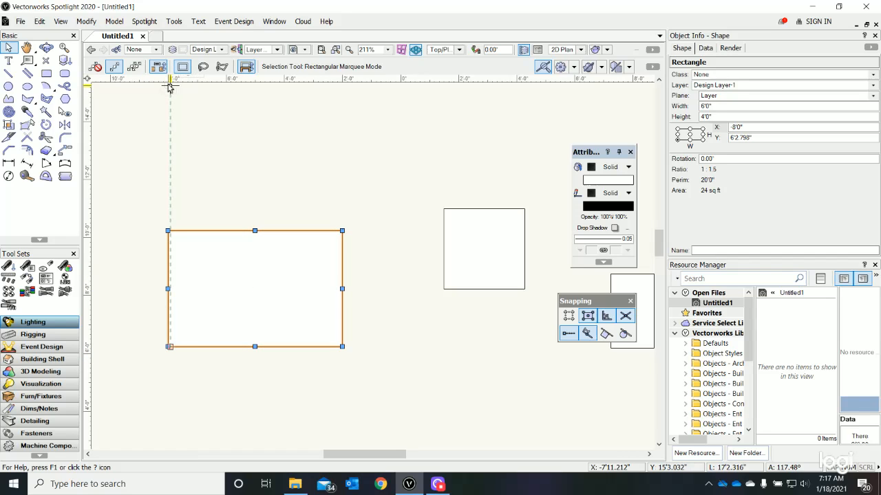
{"action": "left_click", "coordinate": [757, 137]}
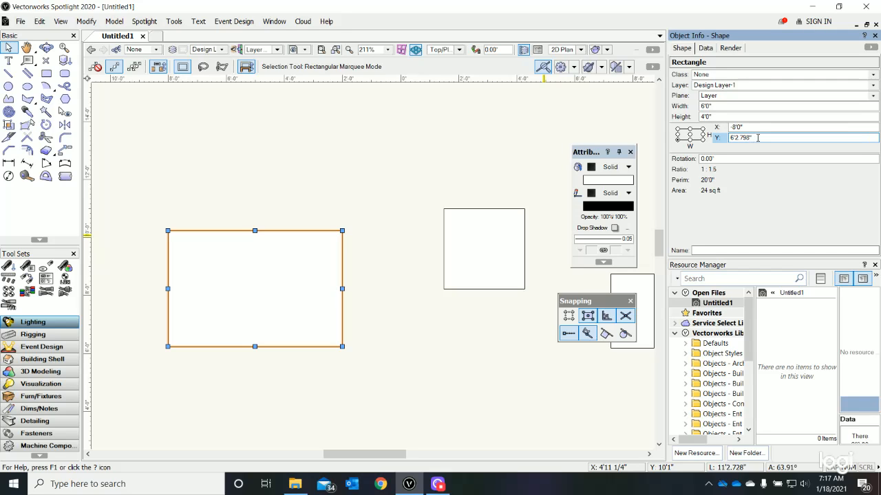
{"action": "left_click_drag", "start_coordinate": [757, 137], "coordinate": [729, 139]}
{"action": "type", "text": "6"}
{"action": "key", "text": "Return"}
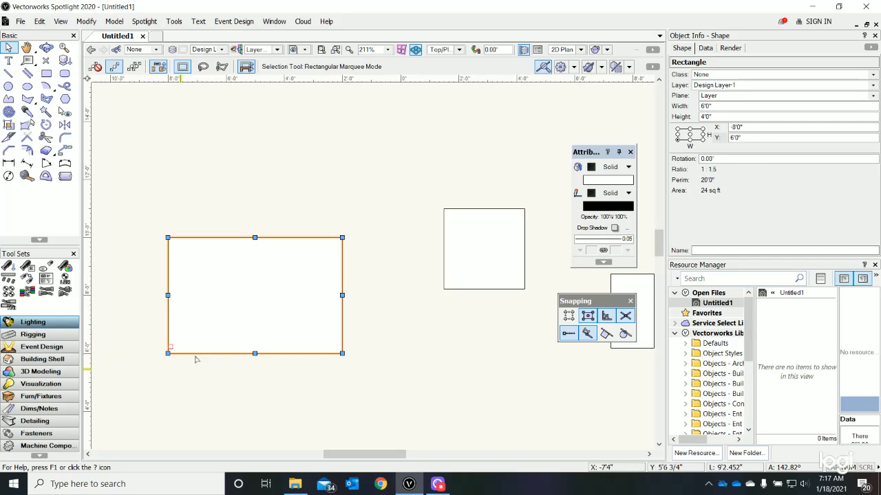
- Make the rectangle's centre its reference point and set the centre's X position to -8'
{"action": "left_click", "coordinate": [690, 135]}
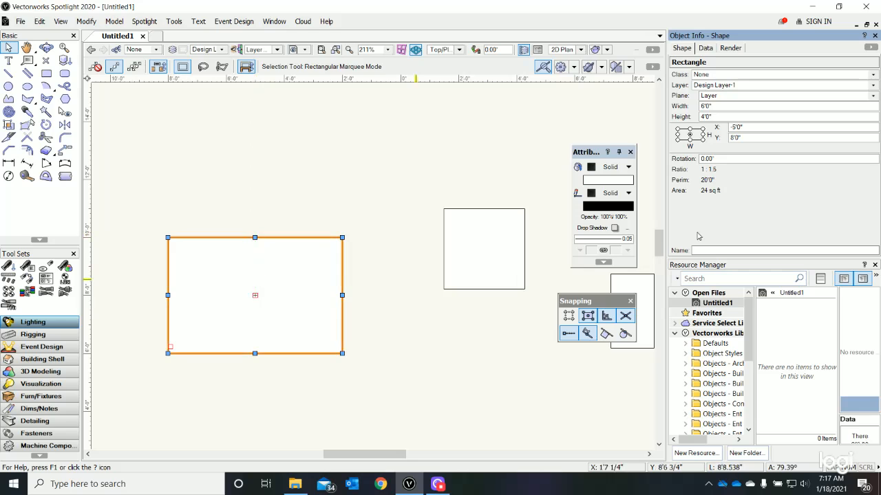
{"action": "left_click", "coordinate": [753, 129]}
{"action": "left_click_drag", "start_coordinate": [746, 128], "coordinate": [732, 127]}
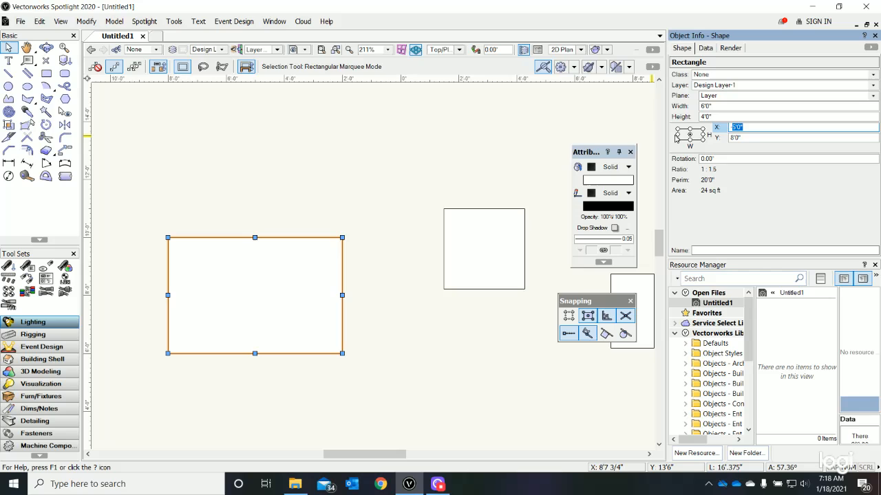
{"action": "left_click", "coordinate": [678, 141]}
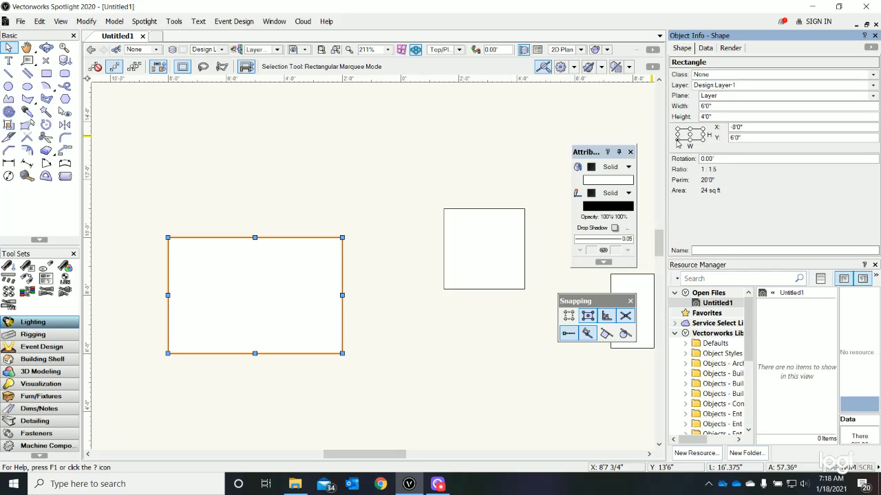
{"action": "left_click", "coordinate": [690, 135]}
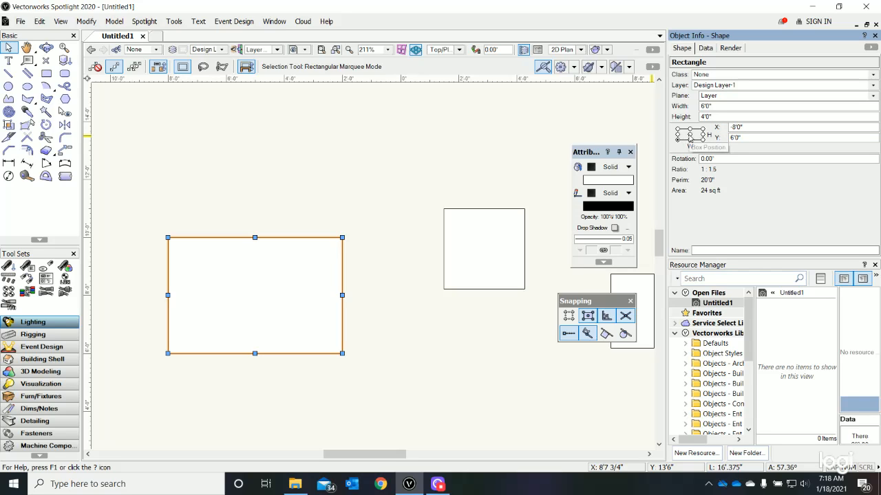
{"action": "left_click", "coordinate": [736, 130]}
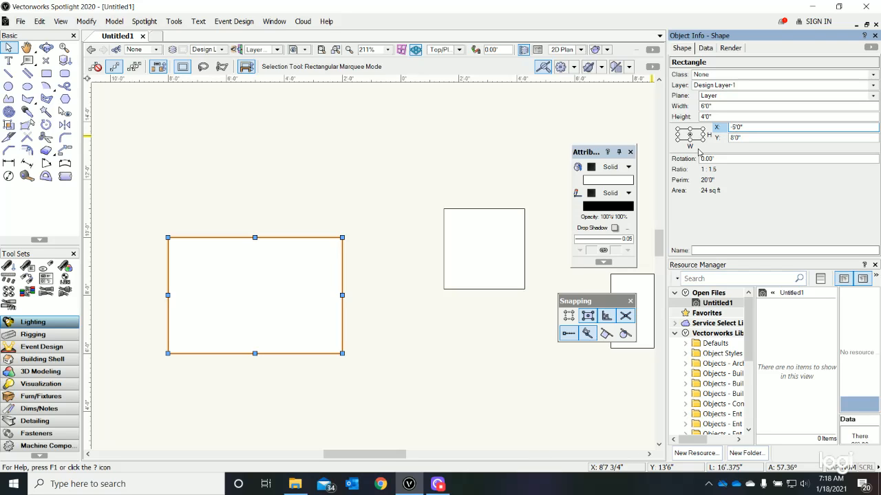
{"action": "key", "text": "BackSpace"}
{"action": "type", "text": "8"}
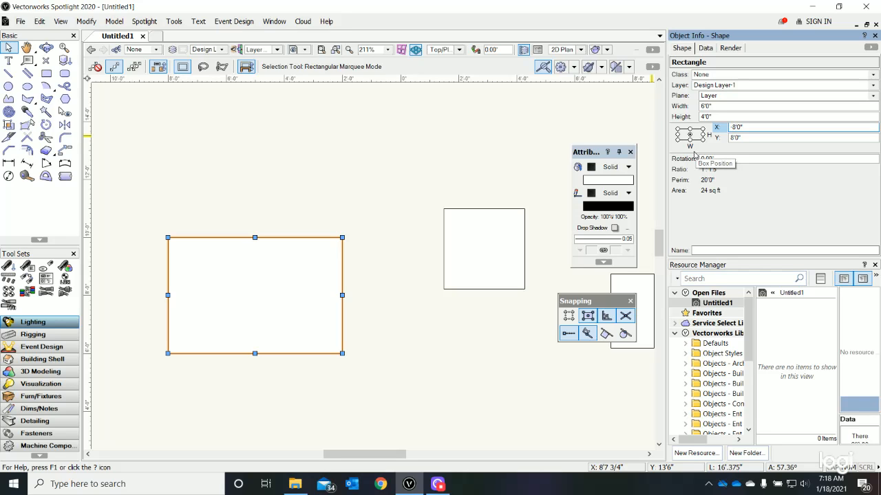
{"action": "key", "text": "Return"}
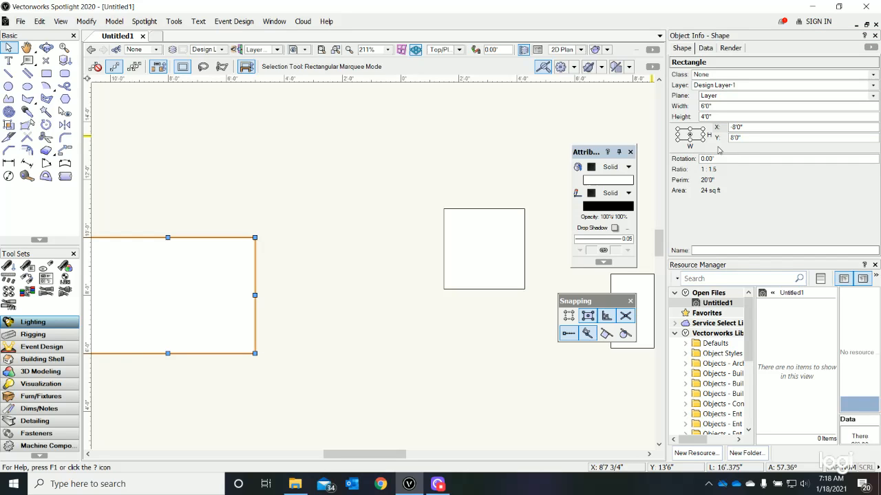
{"action": "left_click", "coordinate": [708, 117]}
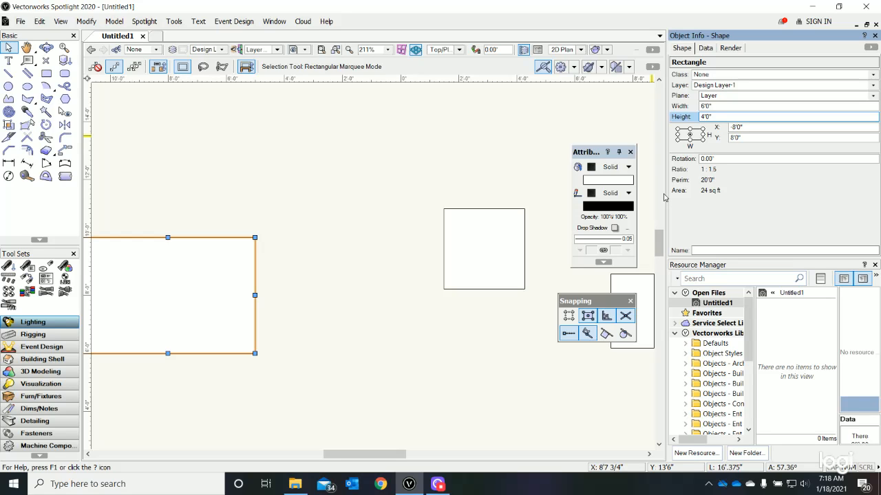
{"action": "type", "text": "6"}
{"action": "key", "text": "Return"}
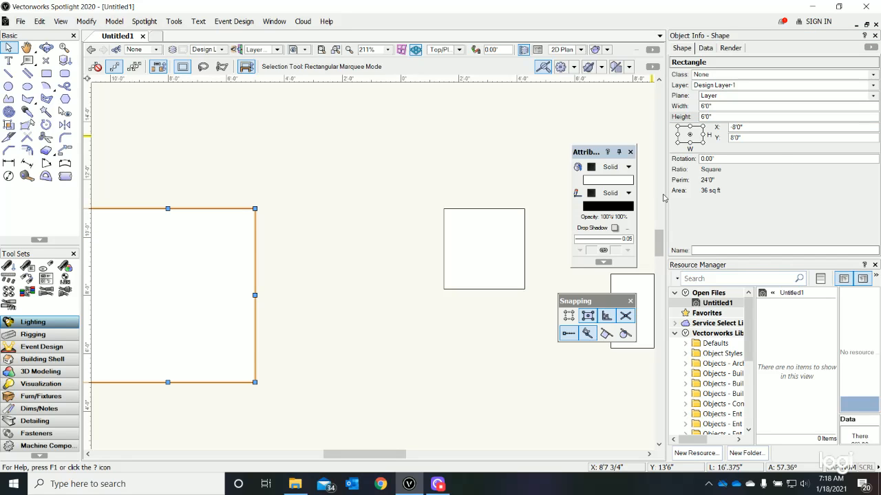
{"action": "key", "text": "ctrl+z"}
- Set the Y position of the rectangle's centre to 6'
{"action": "left_click", "coordinate": [733, 139]}
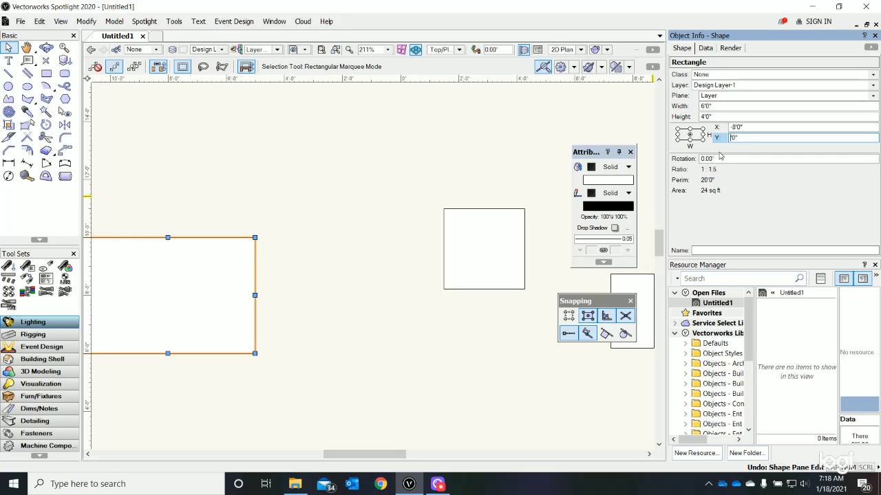
{"action": "type", "text": "6"}
{"action": "key", "text": "Return"}
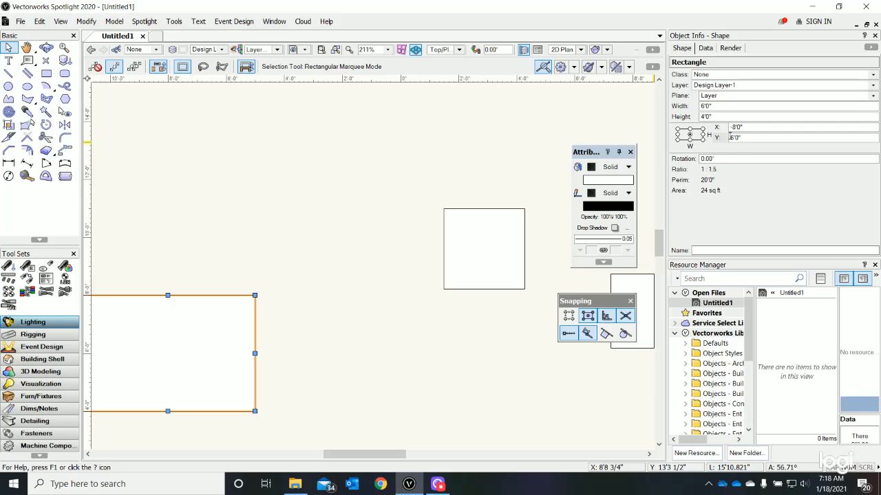
- Compare the rectangle's X and Y coordinates at its bottom-left and bottom-right corners, and return the reference point to the bottom-left corner
{"action": "left_click", "coordinate": [678, 141]}
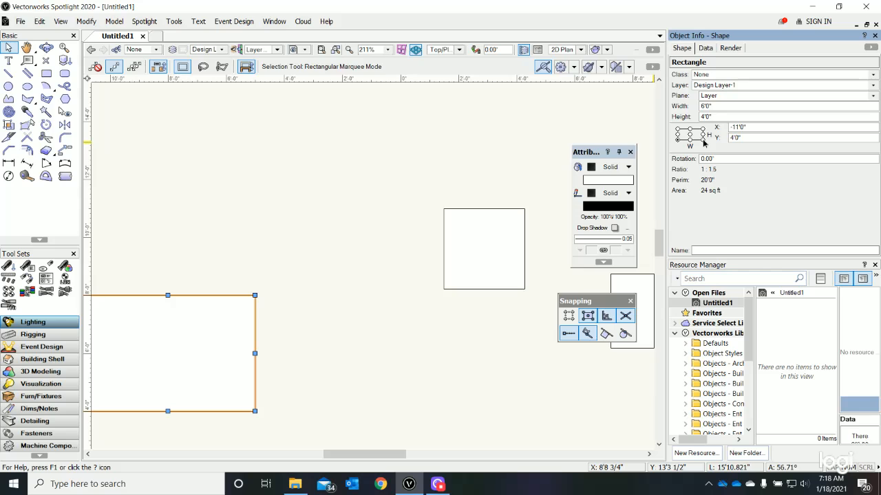
{"action": "left_click", "coordinate": [702, 141]}
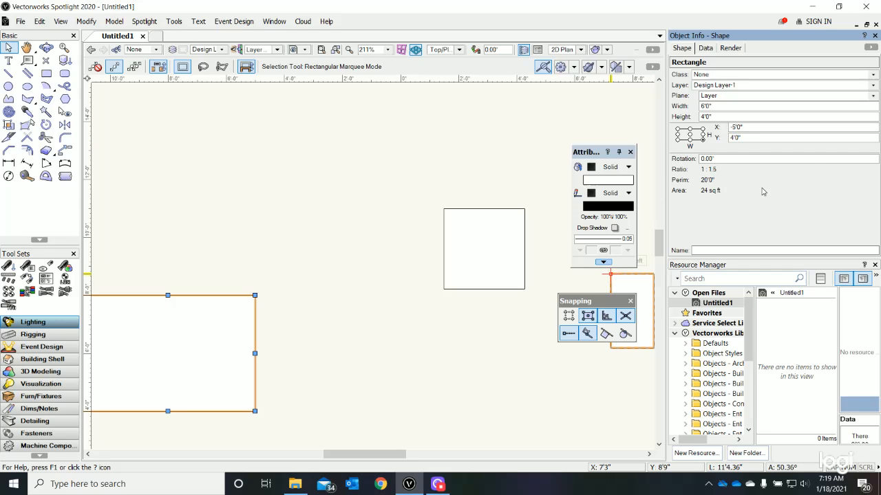
{"action": "left_click", "coordinate": [678, 142]}
- Try rotating the rectangle 45° about its bottom-left corner, and set its rotation back to 0°
{"action": "scroll", "coordinate": [527, 171], "scroll_direction": "down", "scroll_amount": 2}
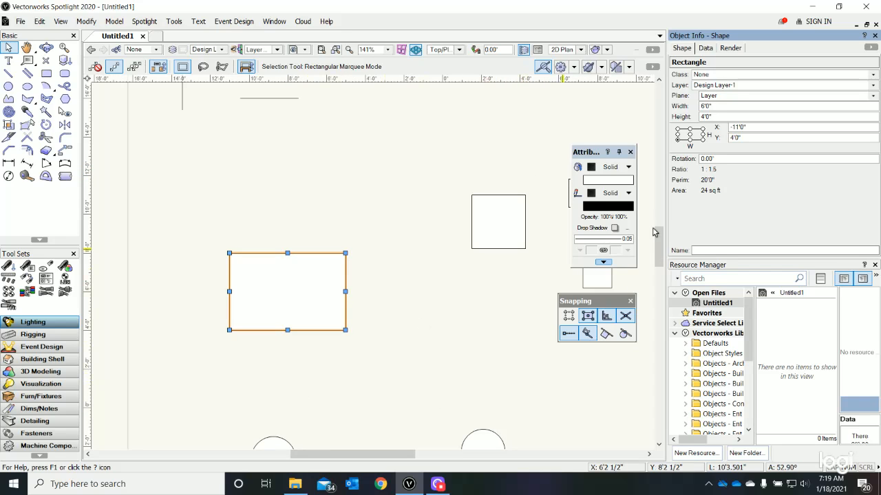
{"action": "left_click", "coordinate": [723, 158]}
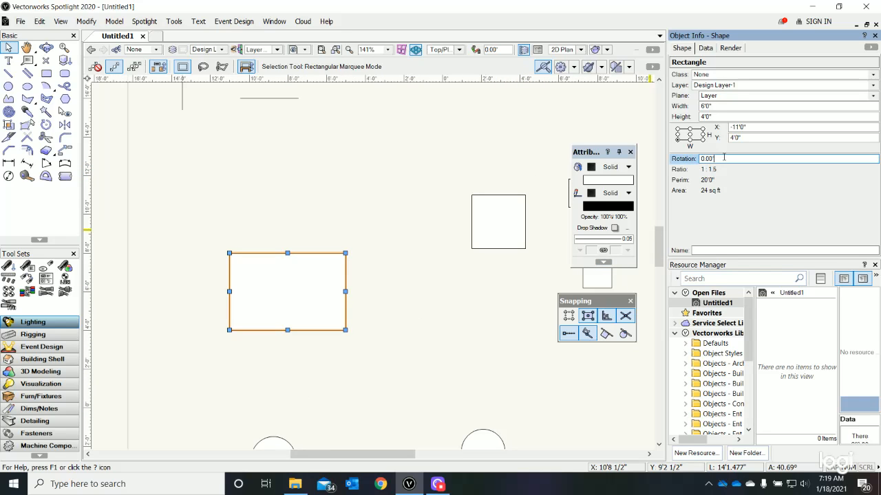
{"action": "double_click", "coordinate": [711, 159]}
{"action": "type", "text": "45"}
{"action": "key", "text": "Return"}
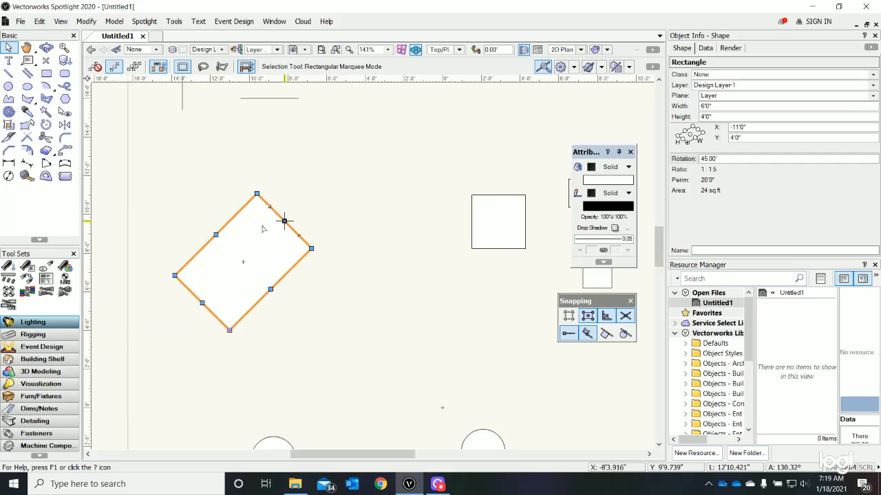
{"action": "left_click", "coordinate": [735, 159]}
{"action": "key", "text": "Return"}
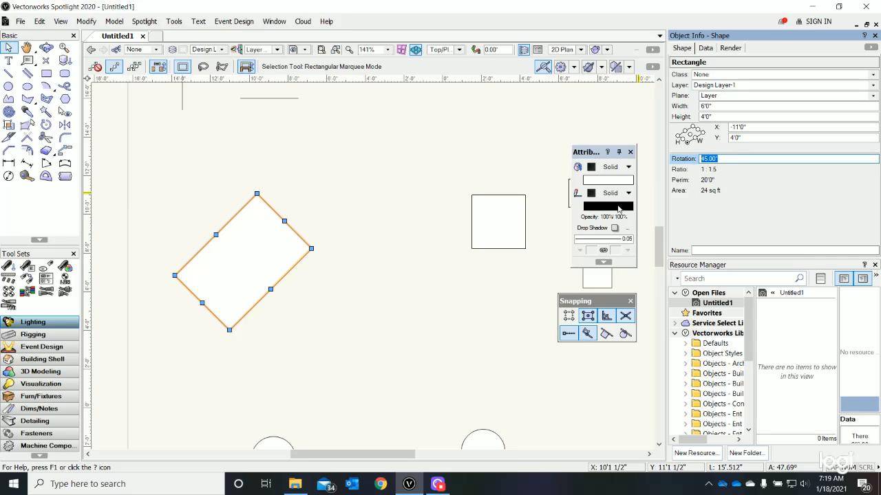
{"action": "type", "text": "0"}
{"action": "key", "text": "Return"}
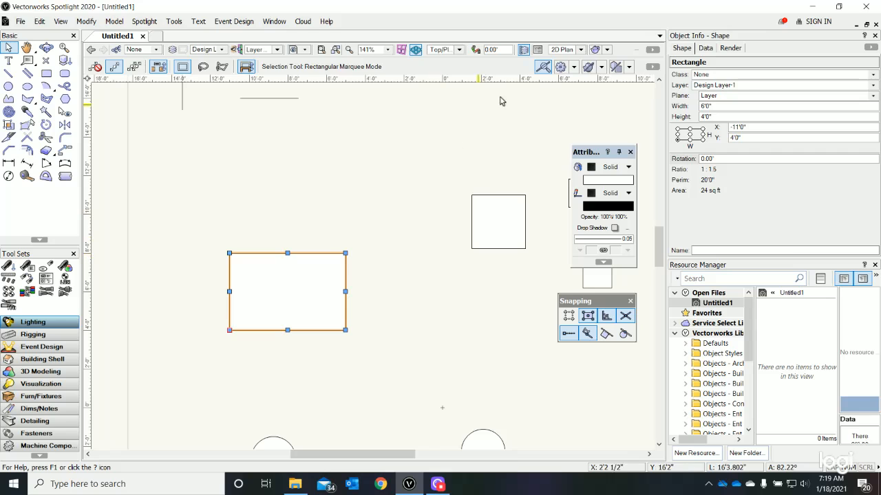
- Make the rectangle's centre its reference point and rotate the rectangle 45° about it
{"action": "left_click", "coordinate": [691, 134]}
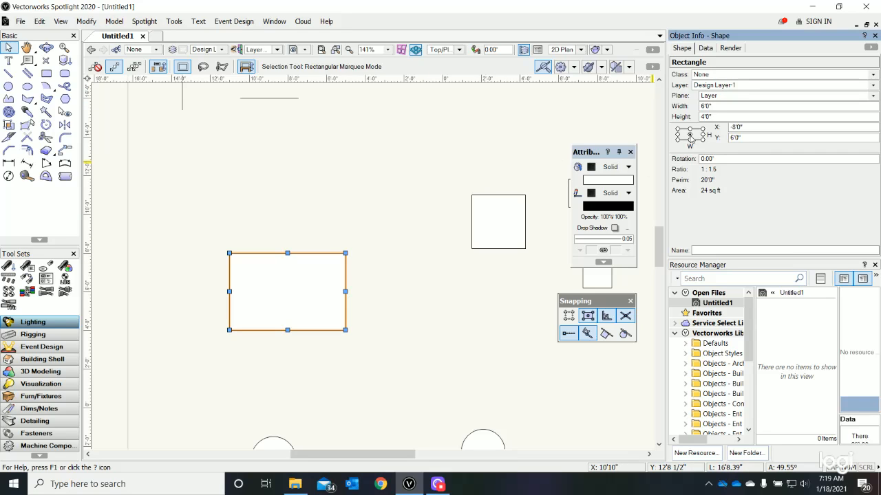
{"action": "left_click", "coordinate": [743, 159]}
{"action": "type", "text": "4"}
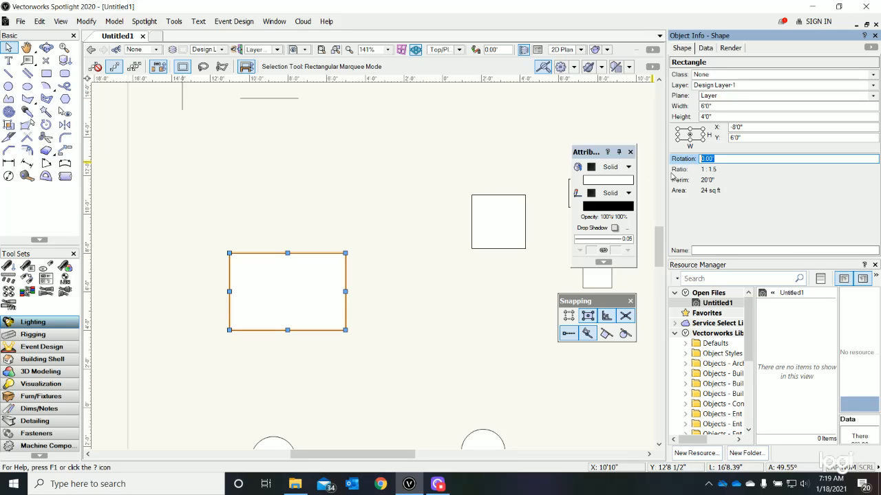
{"action": "type", "text": "5"}
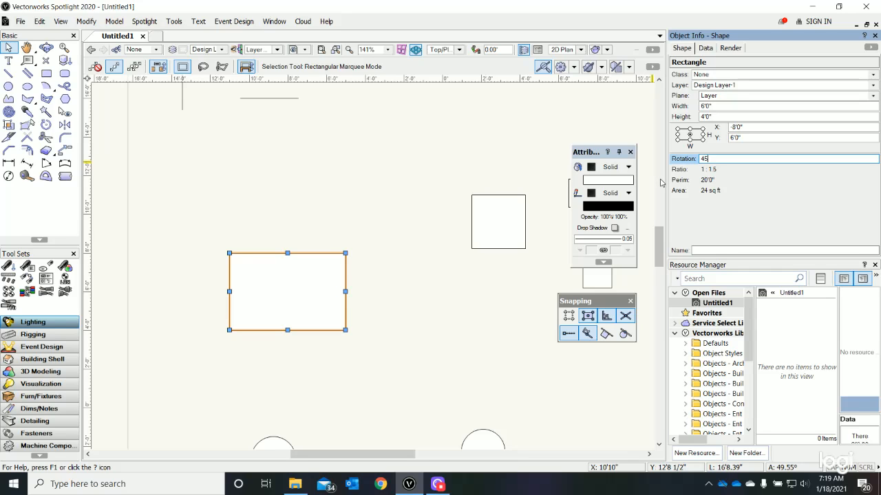
{"action": "key", "text": "Return"}
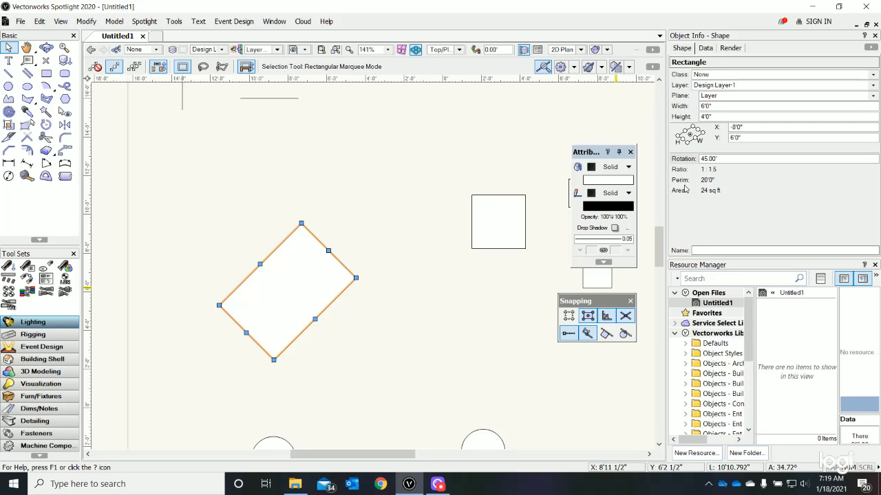
- Undo the rectangle's 45° rotation and decline naming and saving the document for a backup copy
{"action": "key", "text": "ctrl+z"}
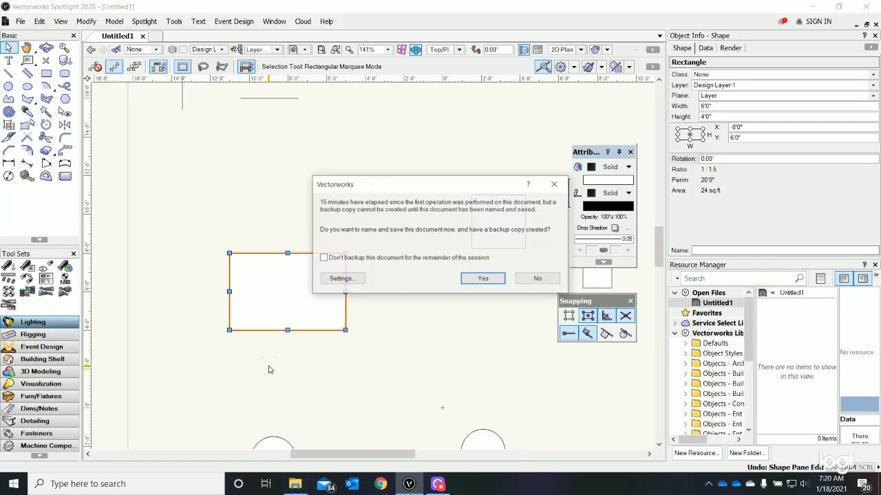
{"action": "left_click", "coordinate": [531, 278]}
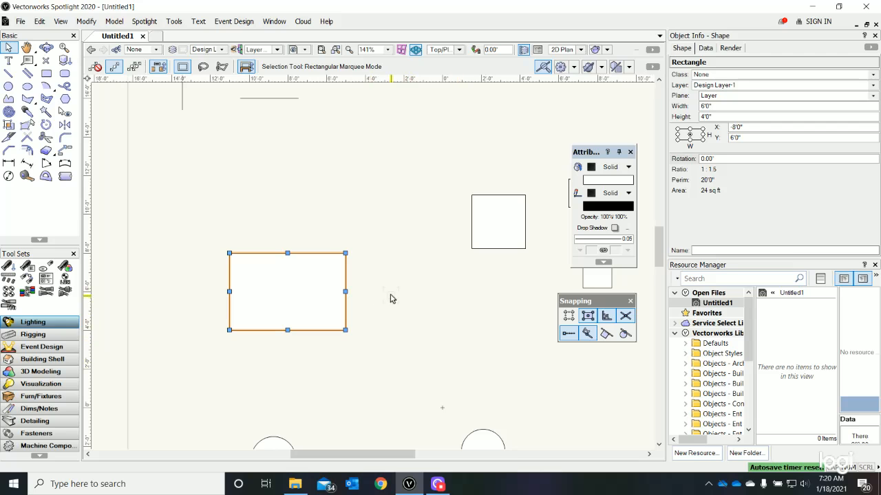